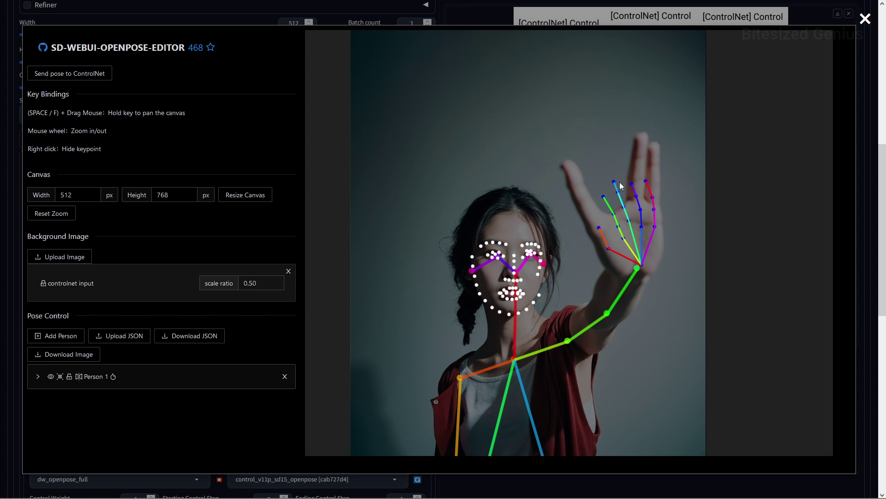
- Drag the raised hand's pinky middle joint and tip keypoints onto the little finger
drag(666, 213, 668, 214)
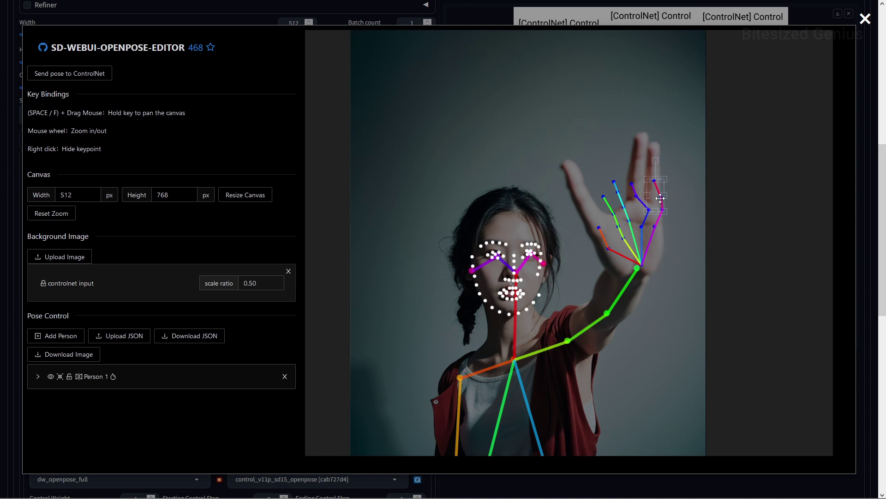
click(675, 223)
scroll(658, 187, up, 5)
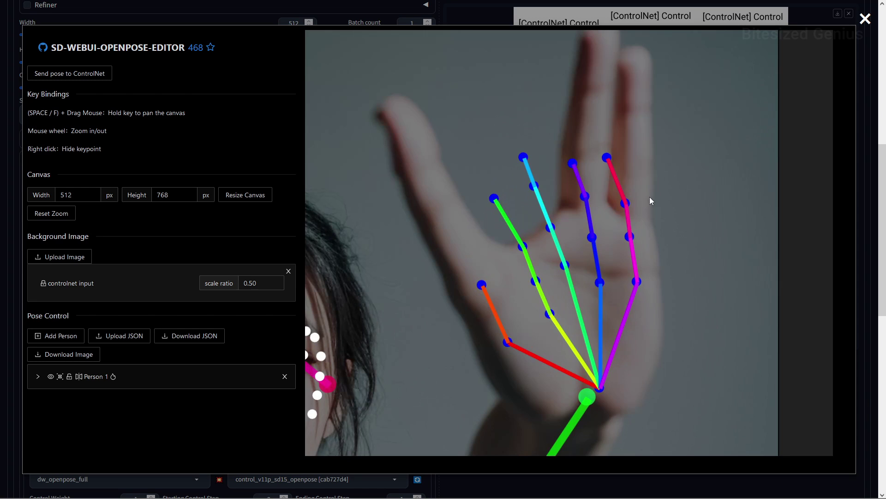
mouse_move(628, 202)
mouse_down()
mouse_move(647, 202)
mouse_move(632, 200)
mouse_up()
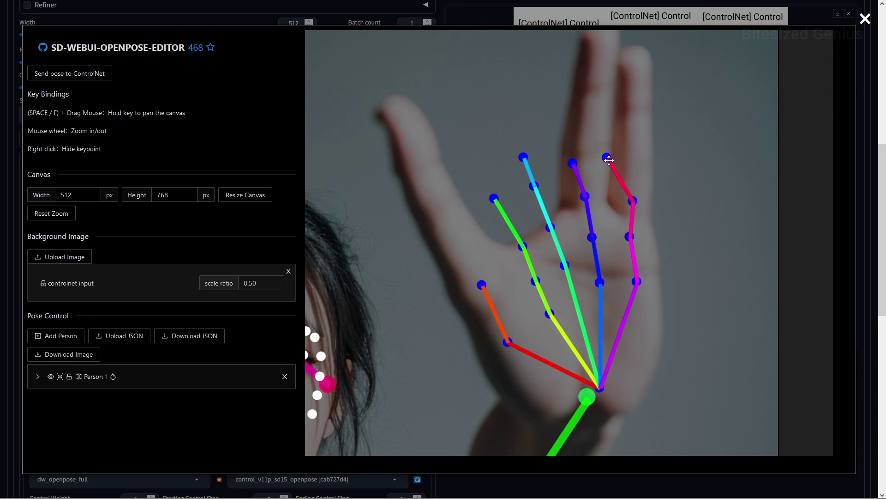
drag(606, 157, 648, 155)
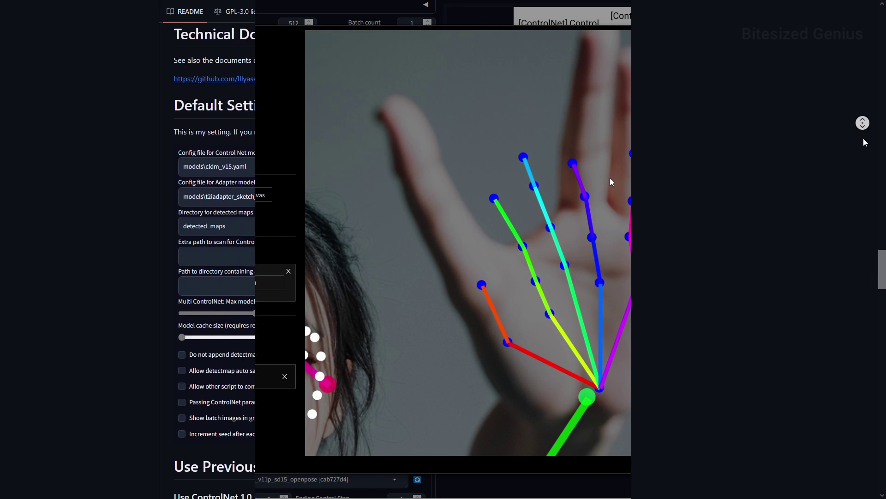
- Read the README past Default Setting and paste the ControlNet repository URL into the install field
scroll(863, 137, down, 3)
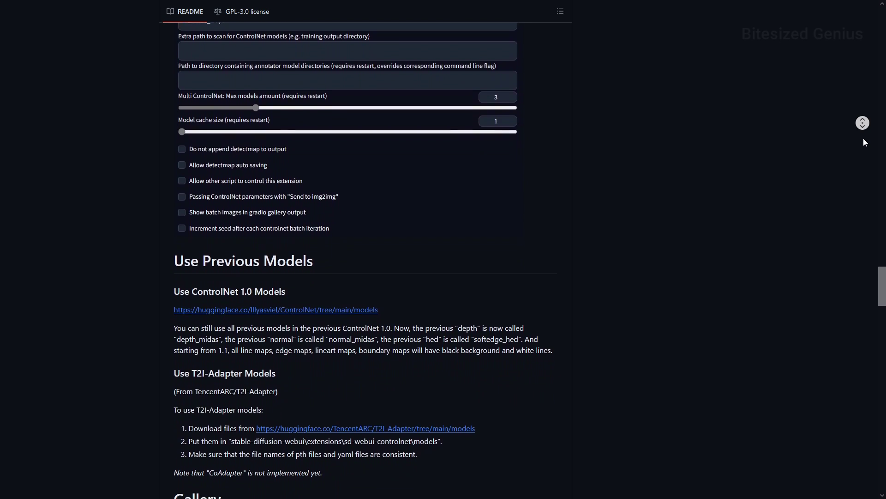
right_click(135, 101)
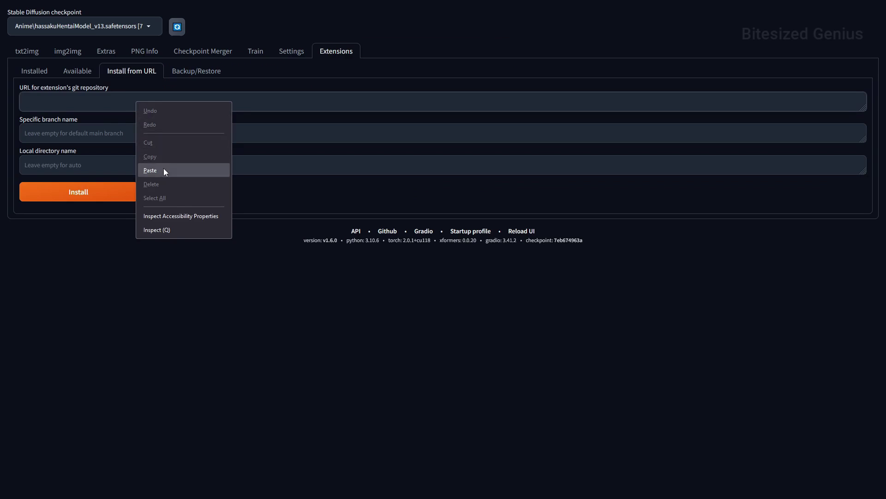
click(164, 168)
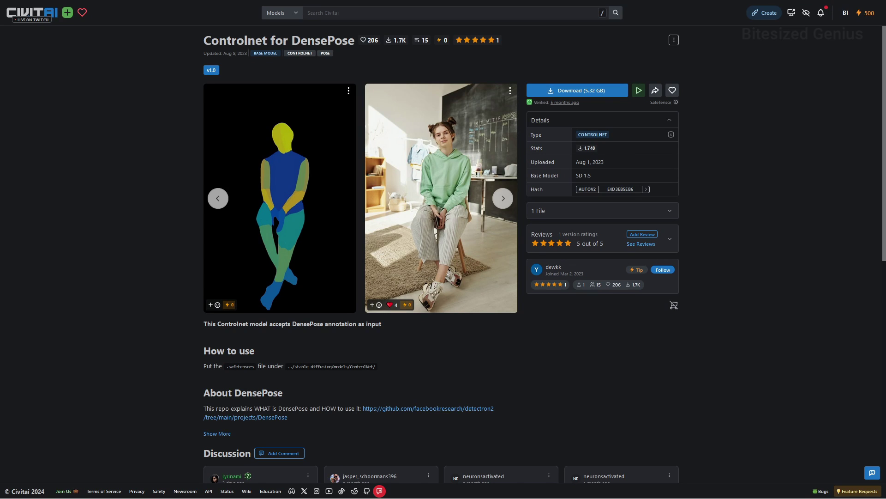
- Switch to the folder holding the downloaded DensePose model file
key(alt+Tab)
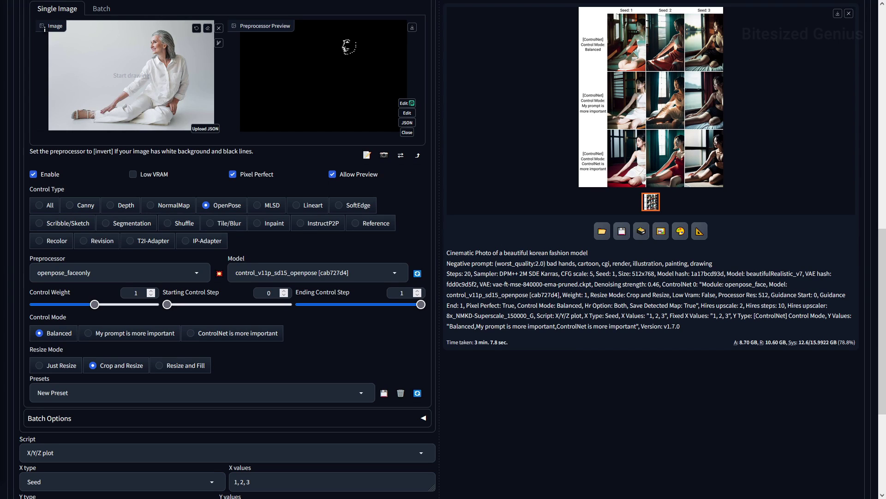
- View the openpose_faceonly pose comparison grid full screen
click(651, 97)
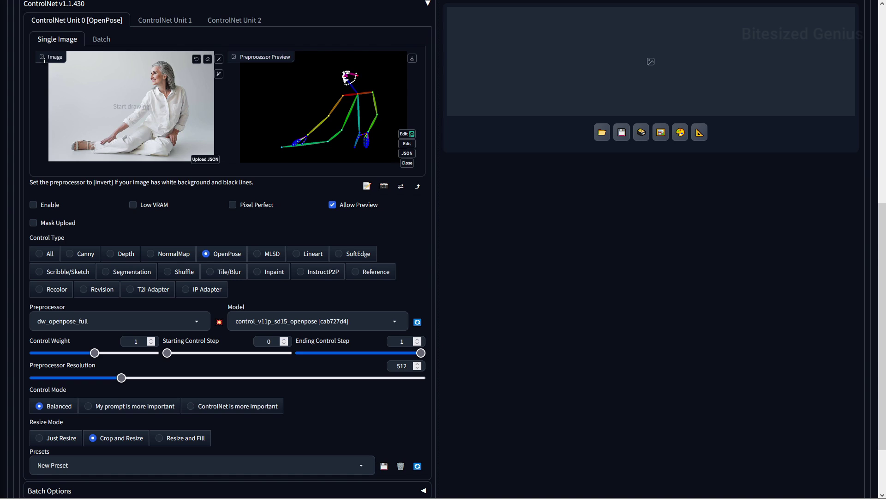
- Open the pose in the OpenPose editor, then shift the background photo up-left and lock it
click(407, 144)
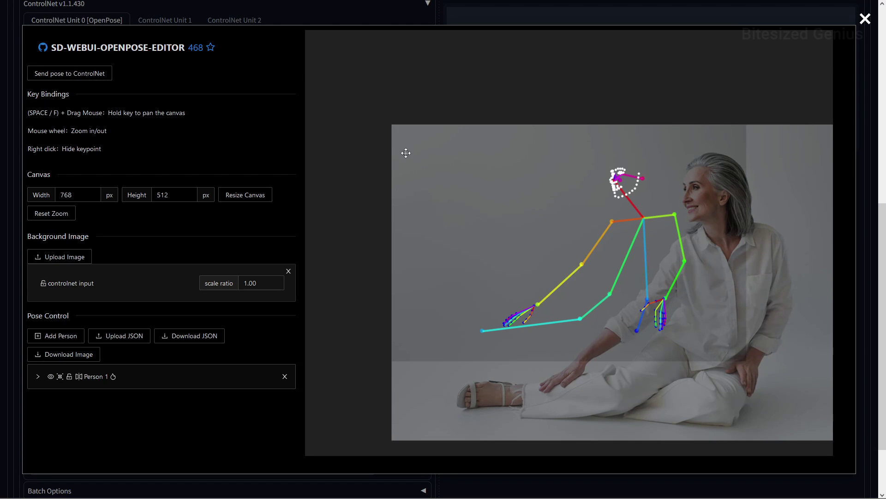
drag(489, 140, 423, 126)
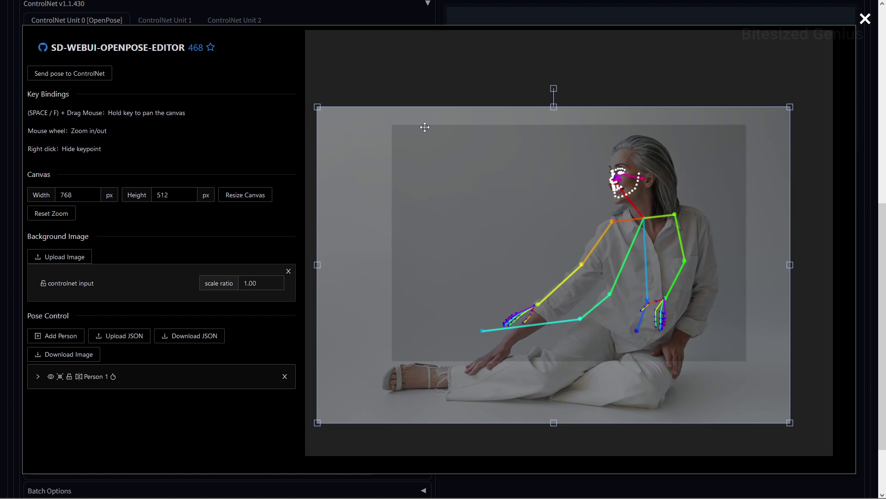
click(482, 330)
click(43, 283)
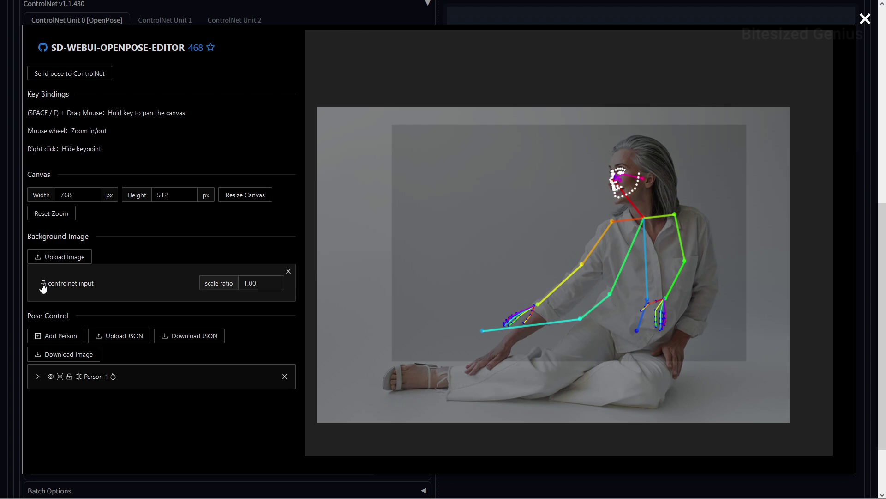
- Move the wrist, hip, leg and hand keypoints down to fit the seated woman
drag(482, 330, 483, 381)
drag(636, 331, 565, 399)
drag(647, 298, 648, 376)
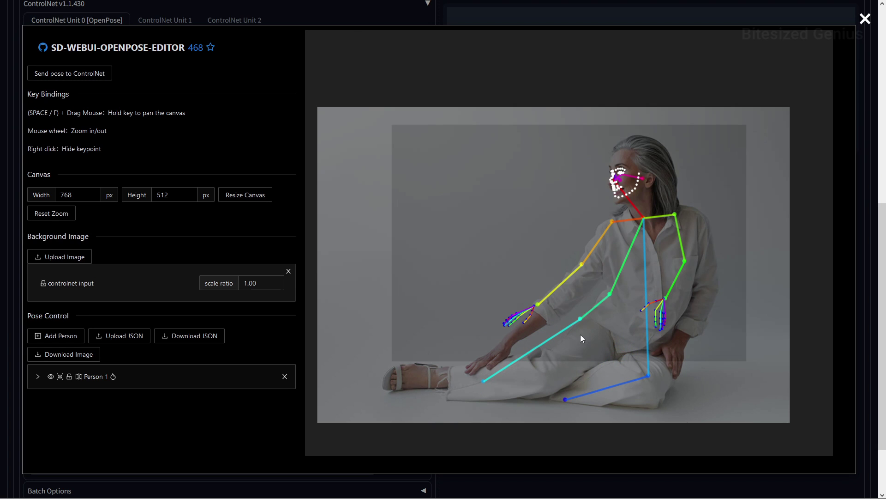
drag(581, 319, 554, 367)
drag(609, 296, 604, 329)
drag(494, 275, 491, 357)
drag(642, 302, 671, 351)
scroll(675, 359, up, 4)
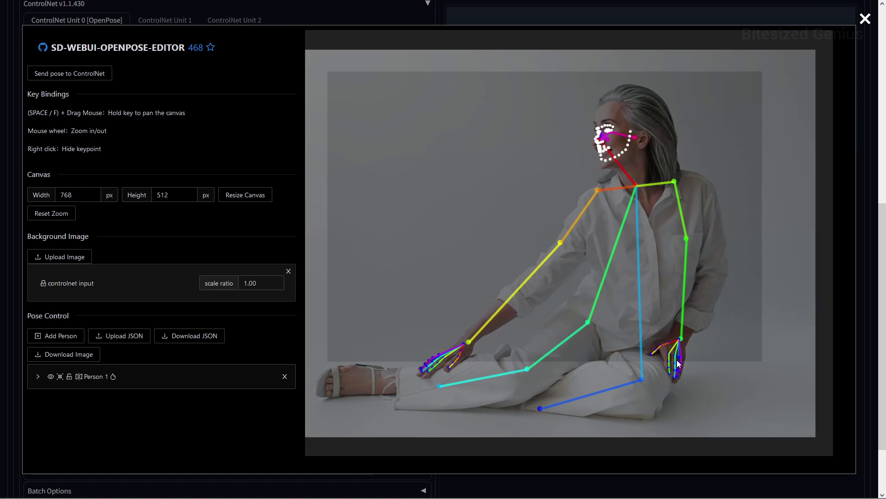
scroll(668, 359, down, 5)
- Adjust the right shoulder, right elbow and neck keypoints to match the photo
drag(688, 155, 699, 155)
drag(693, 204, 726, 232)
drag(699, 155, 708, 158)
drag(642, 154, 654, 165)
- Fine-tune the ankle, left knee, elbow and shoulder keypoints to the seated pose
drag(445, 355, 370, 353)
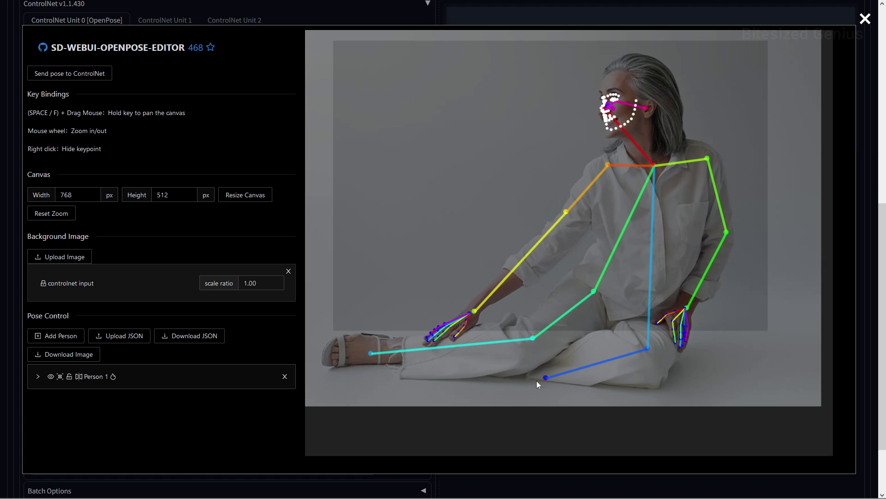
drag(545, 377, 542, 374)
drag(533, 339, 524, 350)
drag(566, 211, 563, 231)
drag(607, 165, 600, 171)
drag(707, 158, 707, 161)
drag(727, 232, 720, 233)
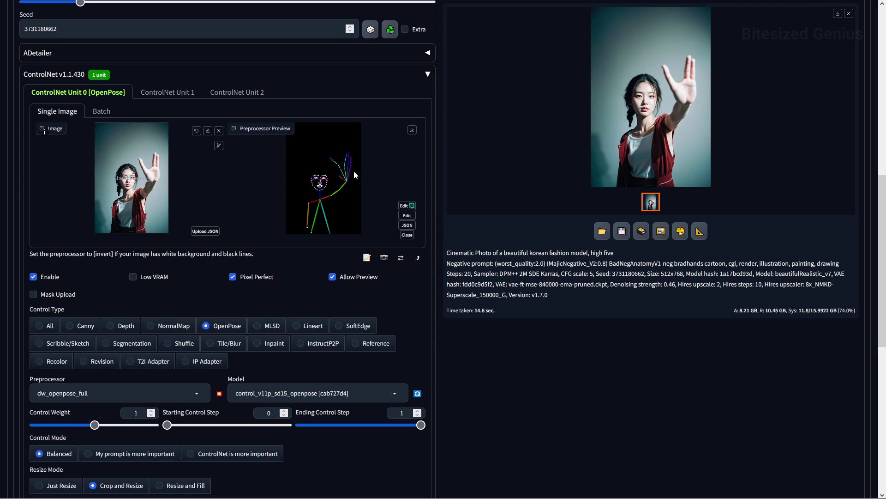
- Open the high-five model's detected skeleton in the OpenPose editor via Edit
click(407, 216)
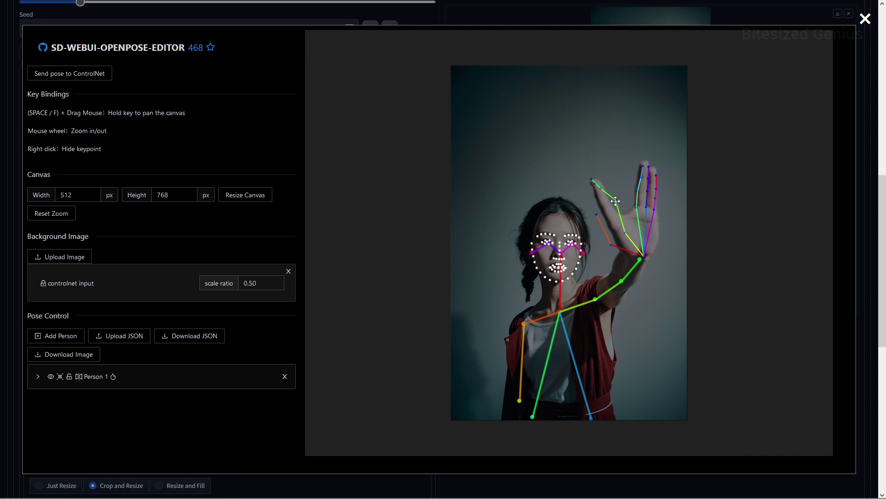
- Realign the thumb, index, middle and purple finger keypoints, then send the pose to ControlNet
scroll(620, 223, up, 5)
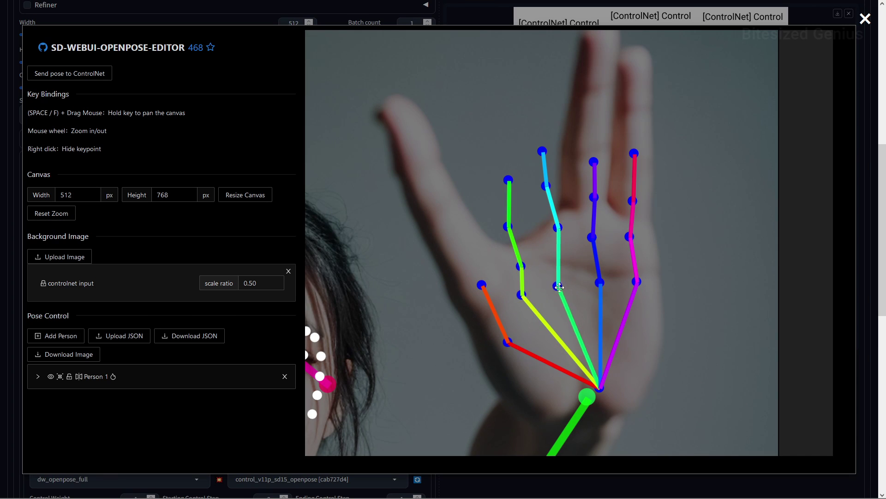
drag(506, 342, 500, 356)
drag(482, 284, 480, 308)
drag(507, 226, 518, 223)
drag(509, 179, 555, 183)
drag(542, 151, 555, 151)
drag(592, 236, 599, 237)
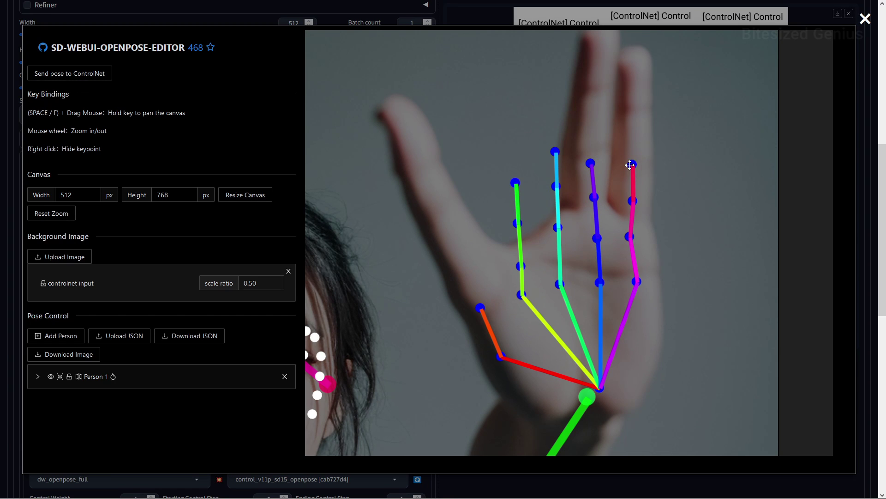
click(88, 74)
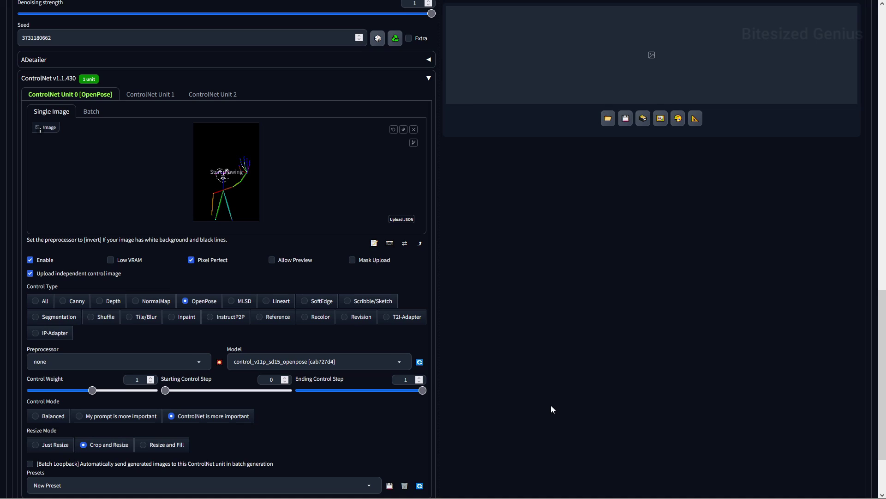
- Scroll up the img2img page to the inpaint image with the masked raised hand
scroll(550, 404, up, 5)
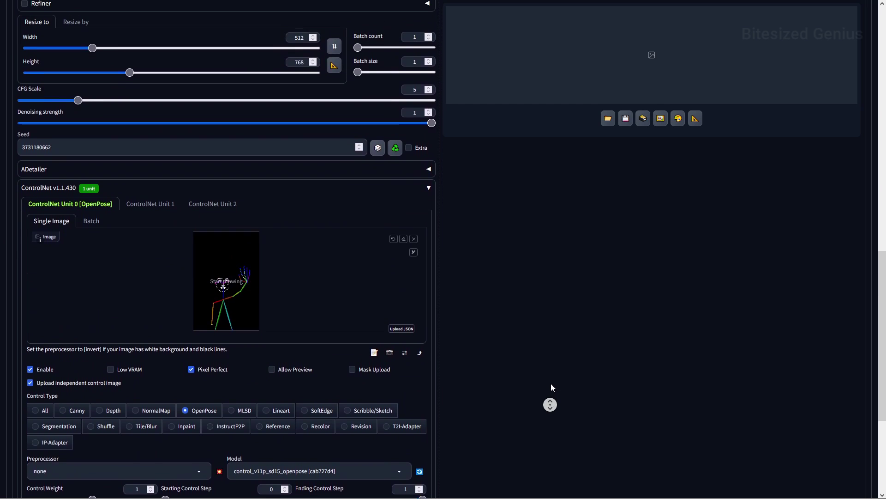
scroll(550, 405, up, 6)
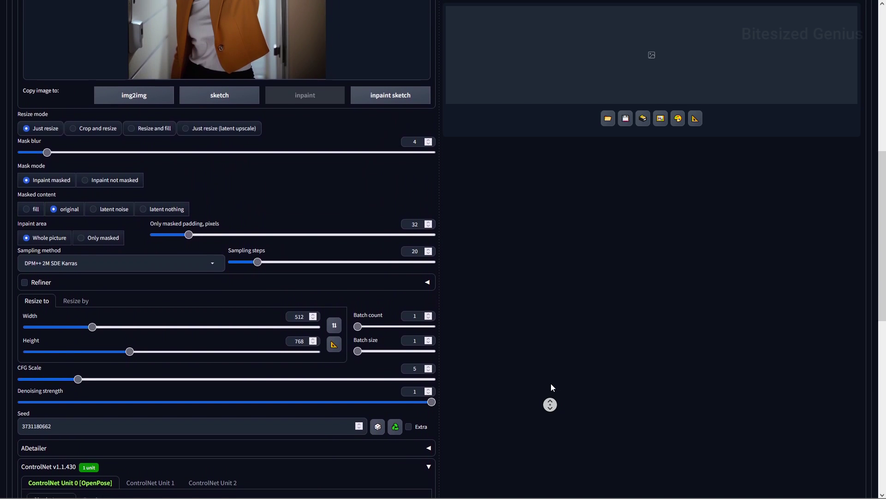
scroll(550, 405, up, 4)
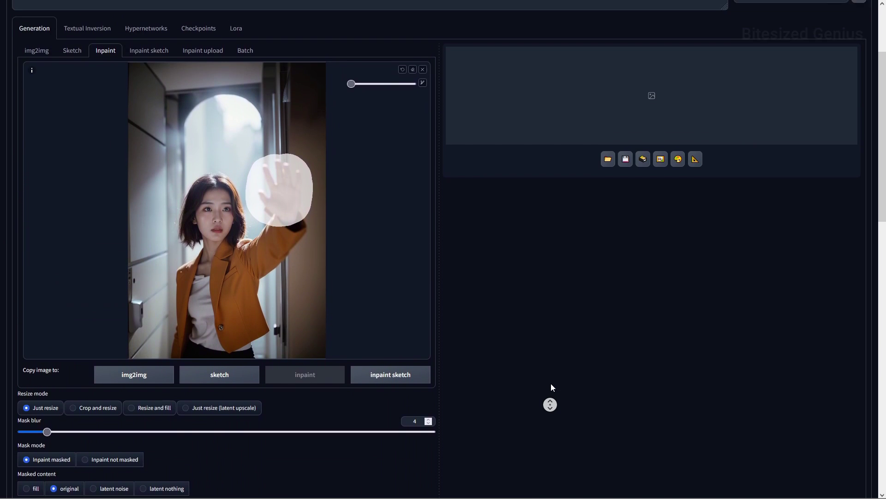